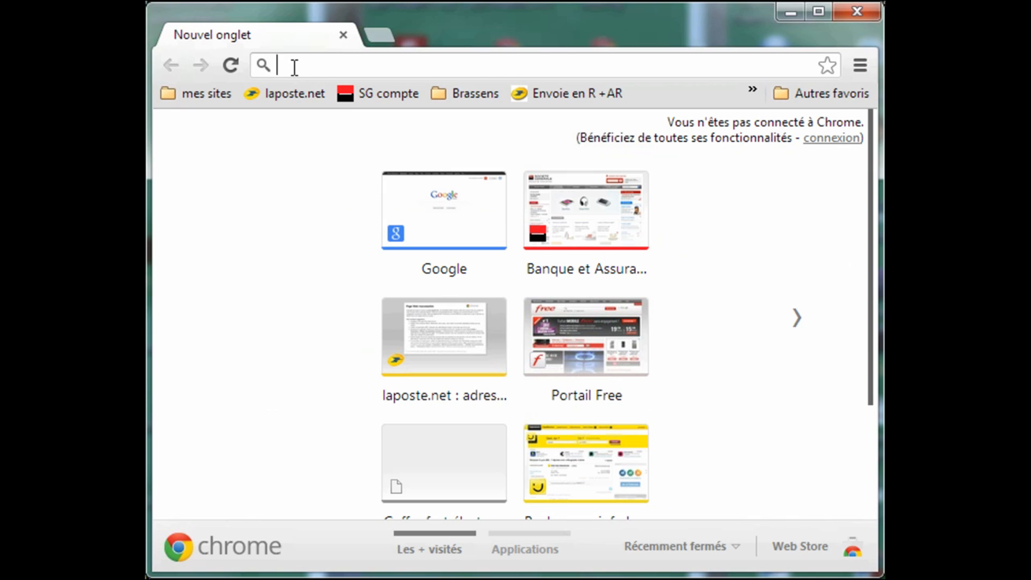
{"action": "type", "text": "http://plugins.photofiltre.free.fr/plugins/Arithmetique.zip"}
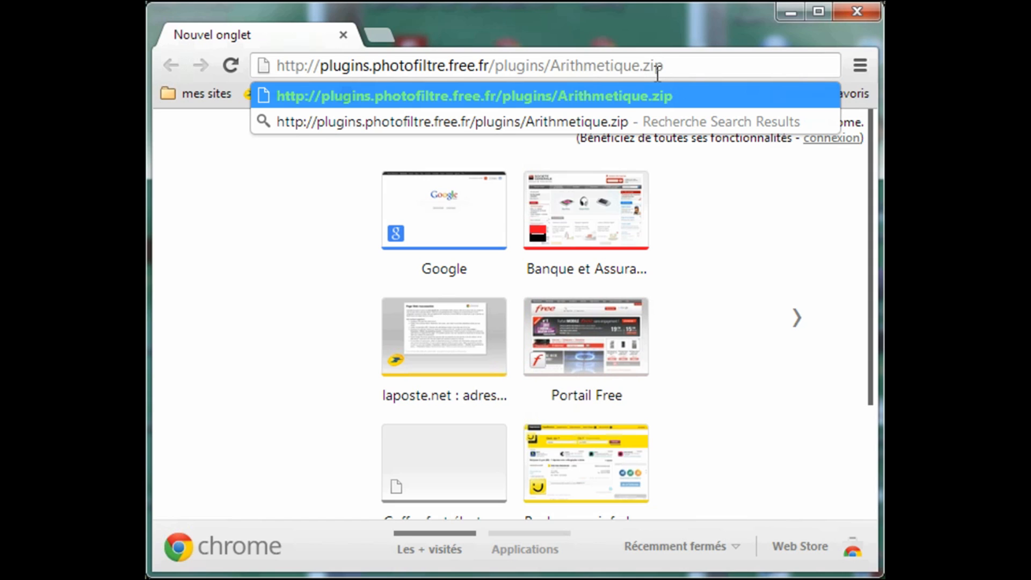
{"action": "left_click", "coordinate": [631, 96]}
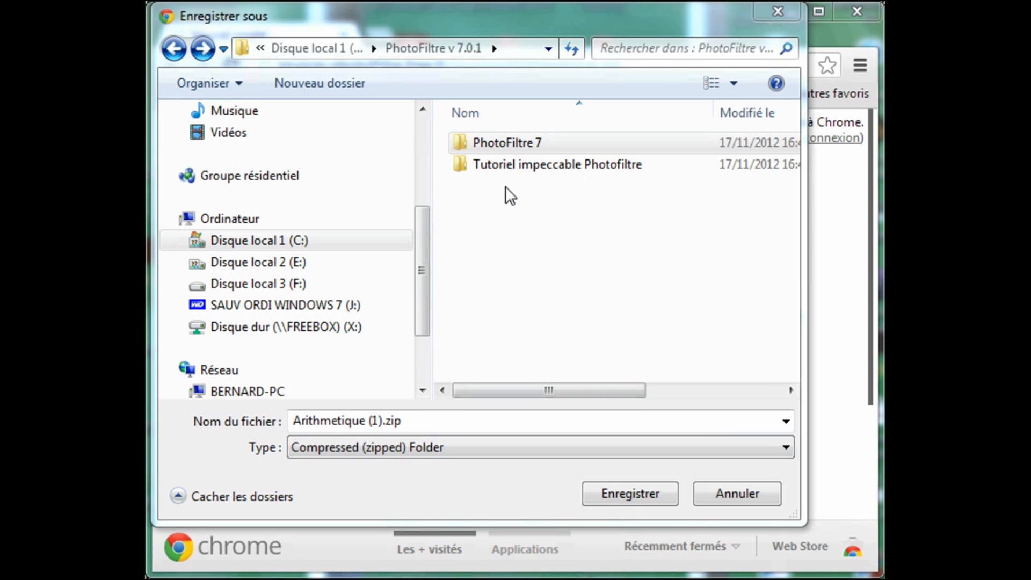
{"action": "left_click", "coordinate": [505, 144]}
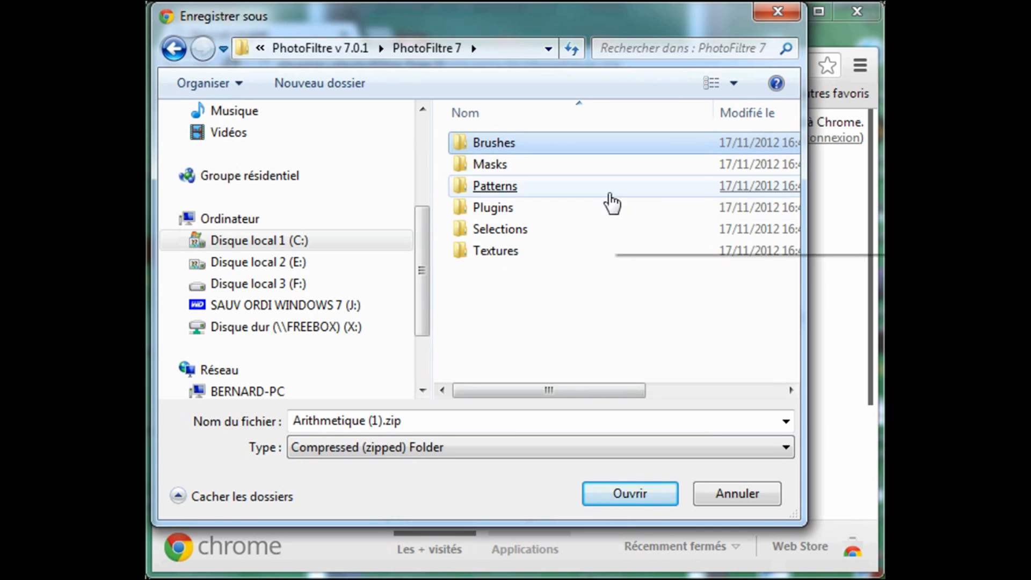
{"action": "left_click", "coordinate": [493, 209]}
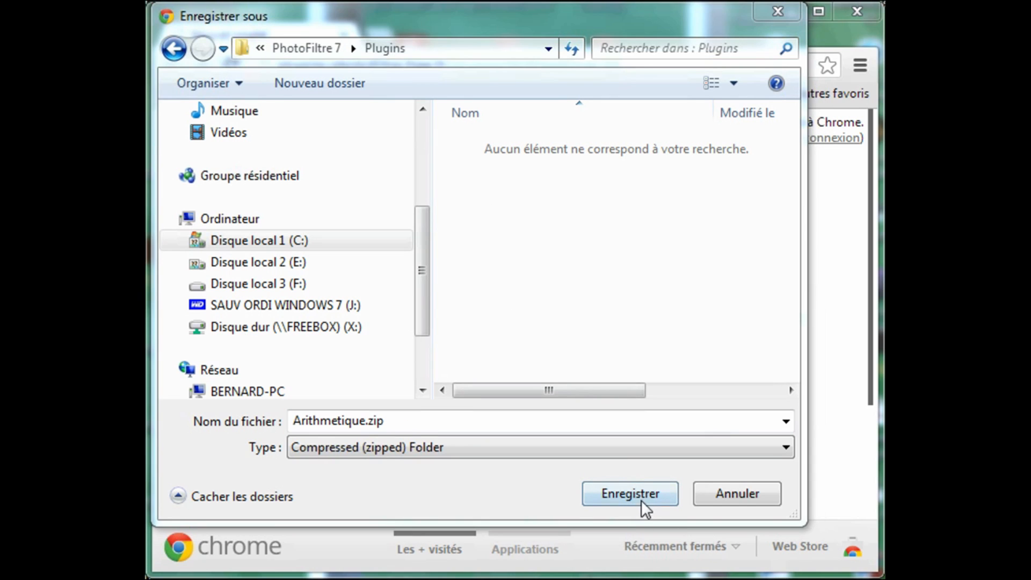
{"action": "left_click", "coordinate": [641, 497]}
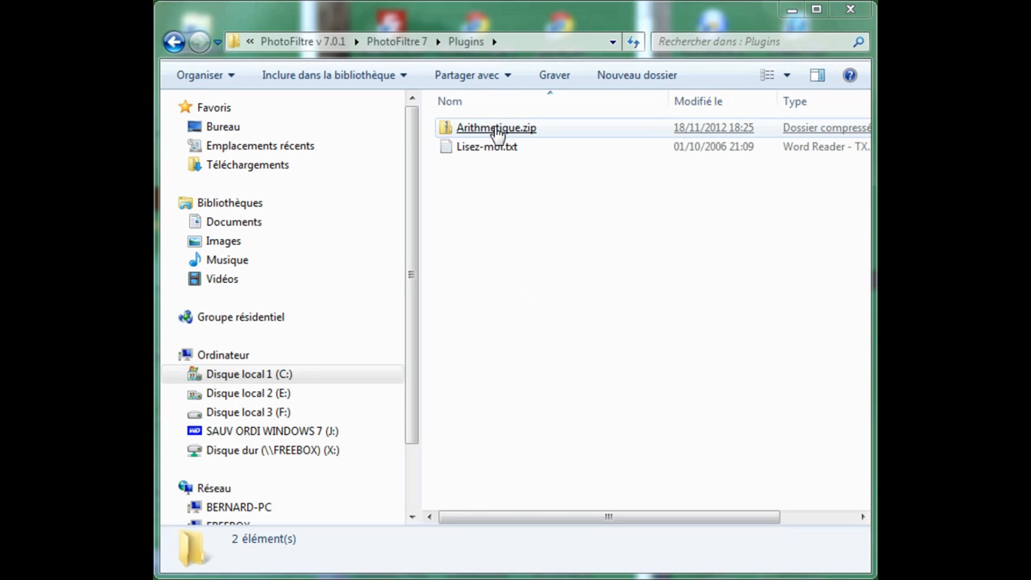
- In the Plugins folder, extract Arithmetique.zip in place with 7-Zip
{"action": "right_click", "coordinate": [491, 132]}
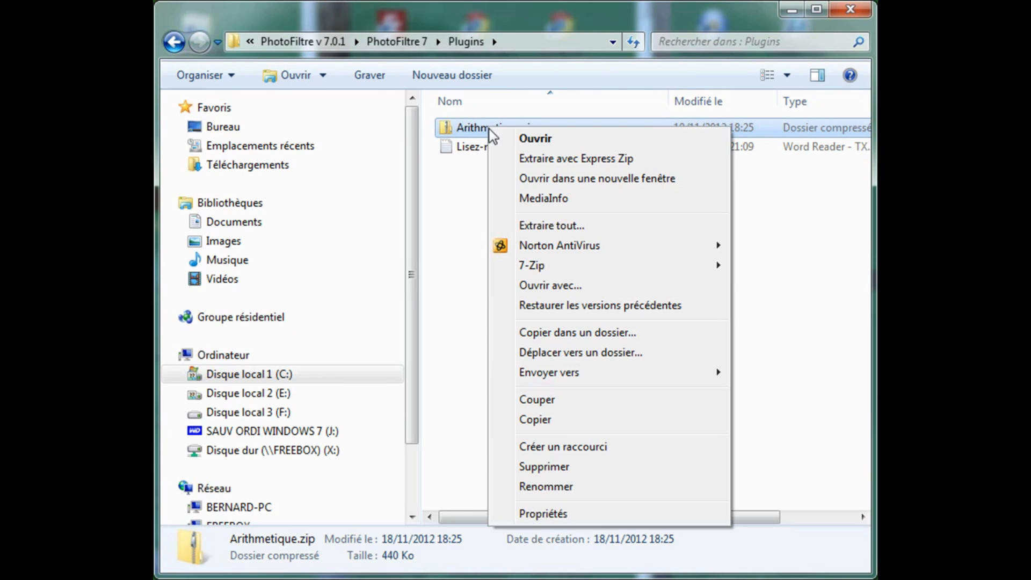
{"action": "mouse_move", "coordinate": [539, 271]}
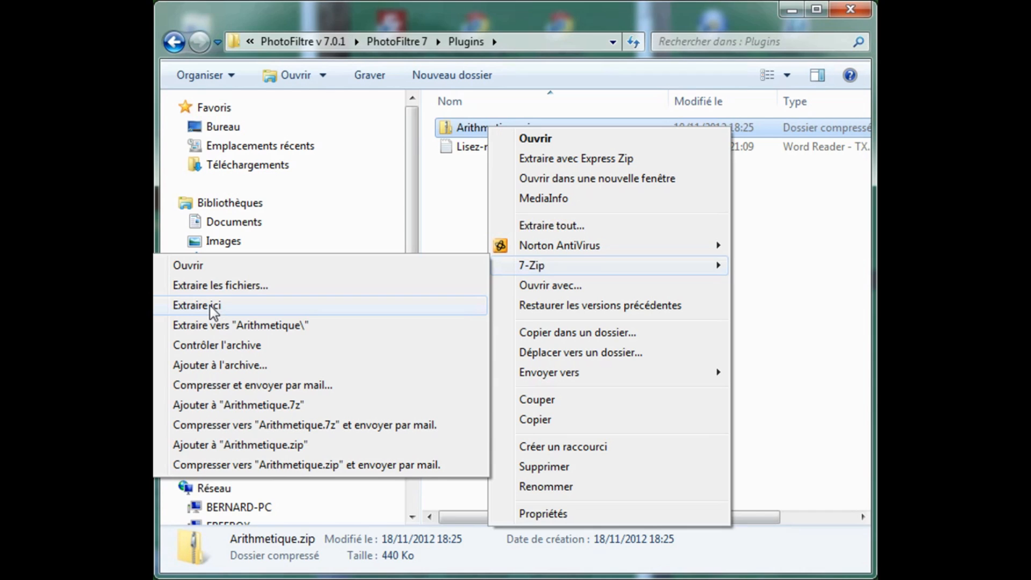
{"action": "left_click", "coordinate": [196, 305]}
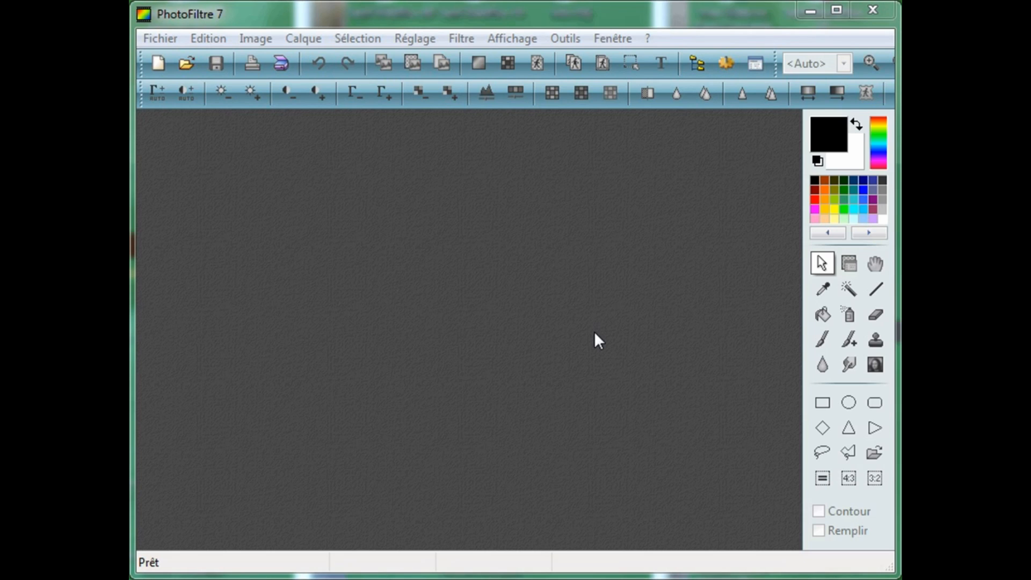
- Switch to PhotoFiltre 7 and check the external modules for the Arithmétique plug-in
{"action": "left_click", "coordinate": [565, 40]}
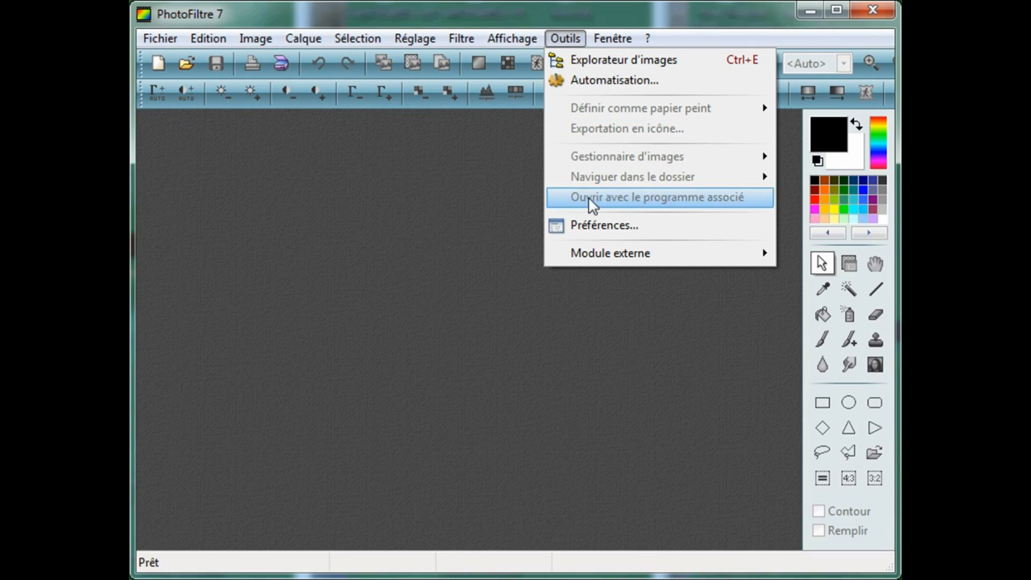
{"action": "mouse_move", "coordinate": [593, 260]}
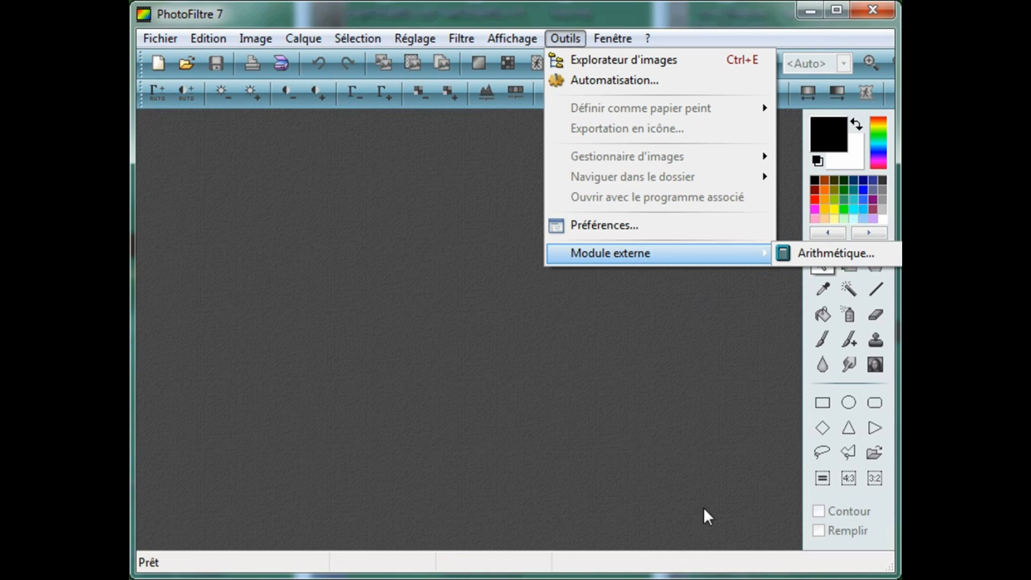
{"action": "left_click", "coordinate": [767, 525]}
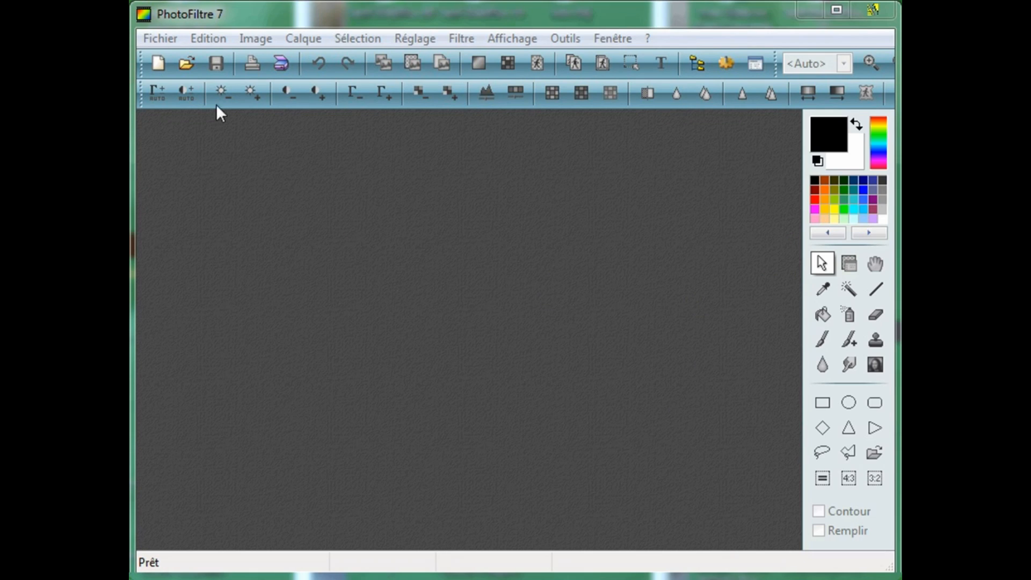
- Open fusionner_plusieurs_images_08.jpg and fusionner_plusieurs_images_06_01.jpg from the images folder
{"action": "left_click", "coordinate": [183, 63]}
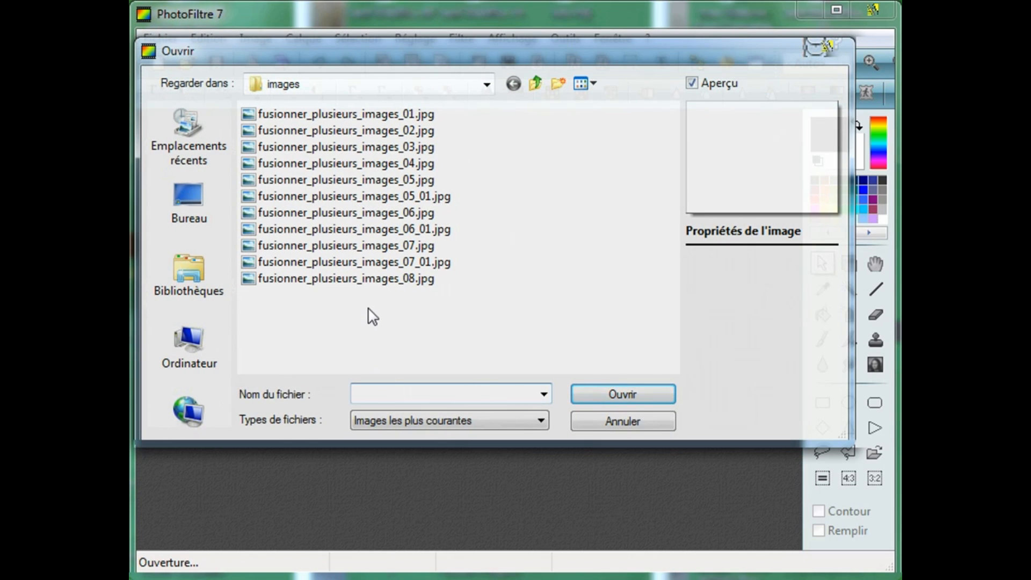
{"action": "double_click", "coordinate": [366, 284]}
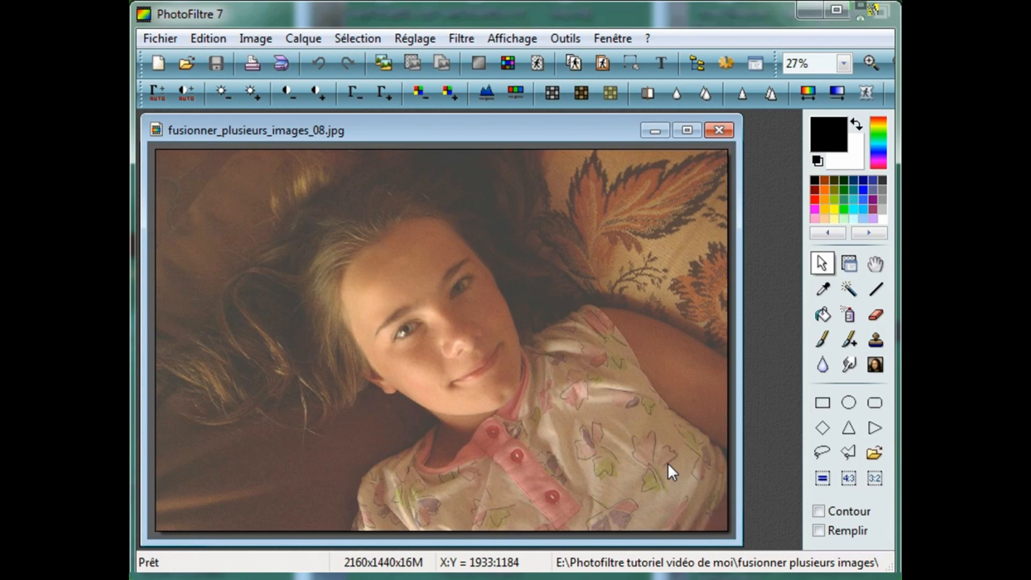
{"action": "left_click", "coordinate": [185, 63]}
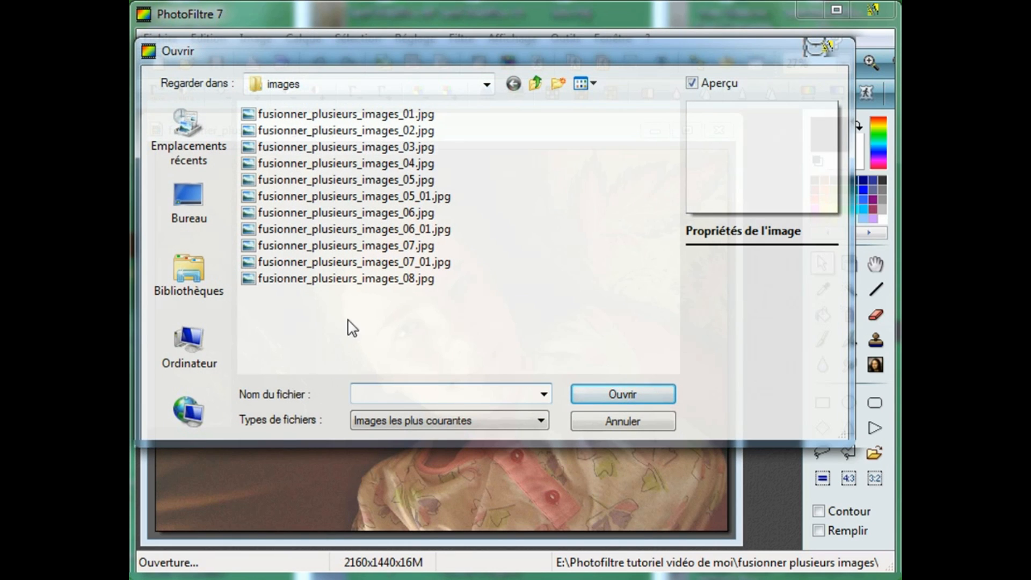
{"action": "double_click", "coordinate": [356, 230]}
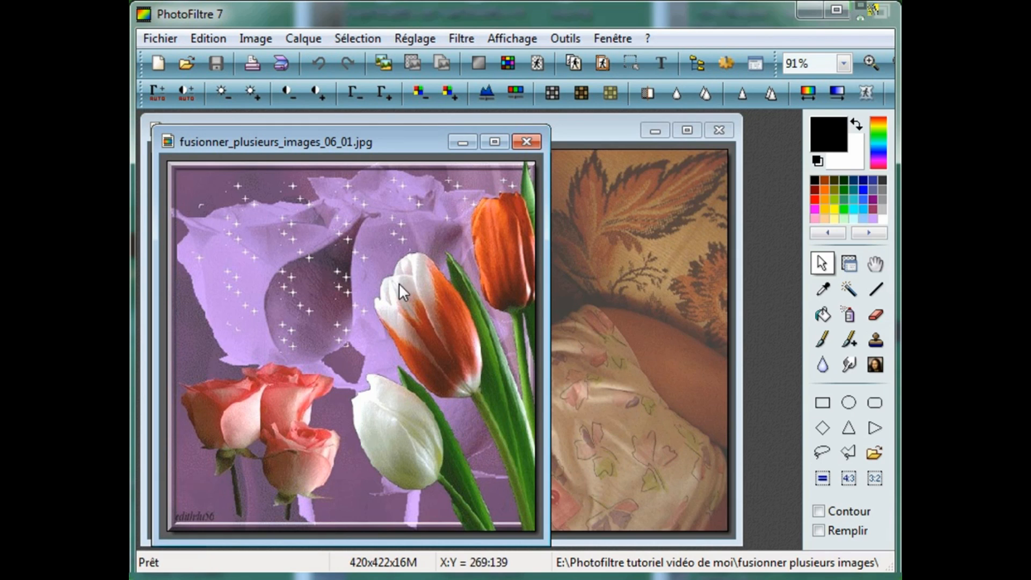
- Move the fusionner_plusieurs_images_08.jpg window down and aside so both image windows can be seen
{"action": "left_click", "coordinate": [594, 132]}
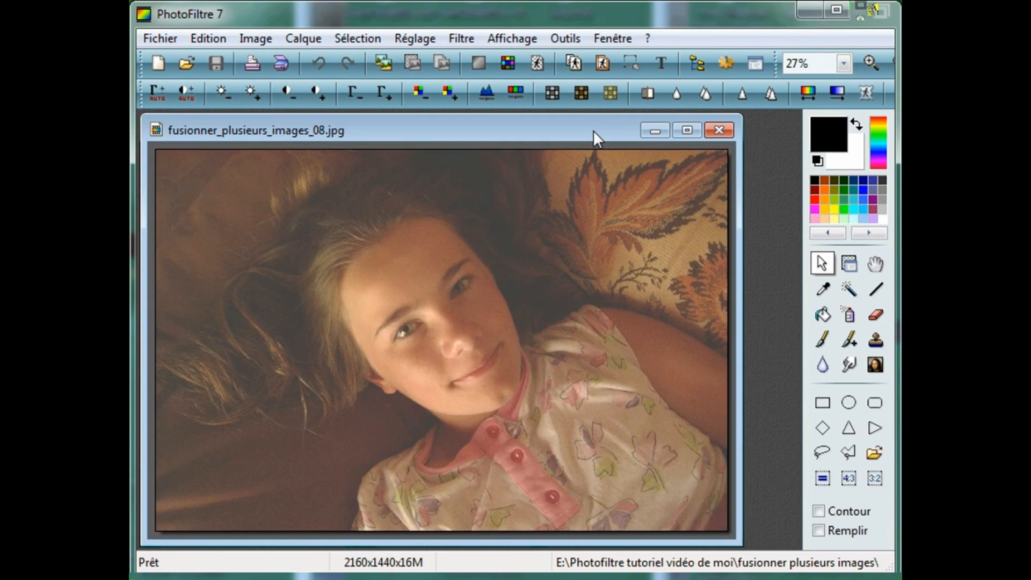
{"action": "left_click_drag", "start_coordinate": [593, 130], "coordinate": [596, 246]}
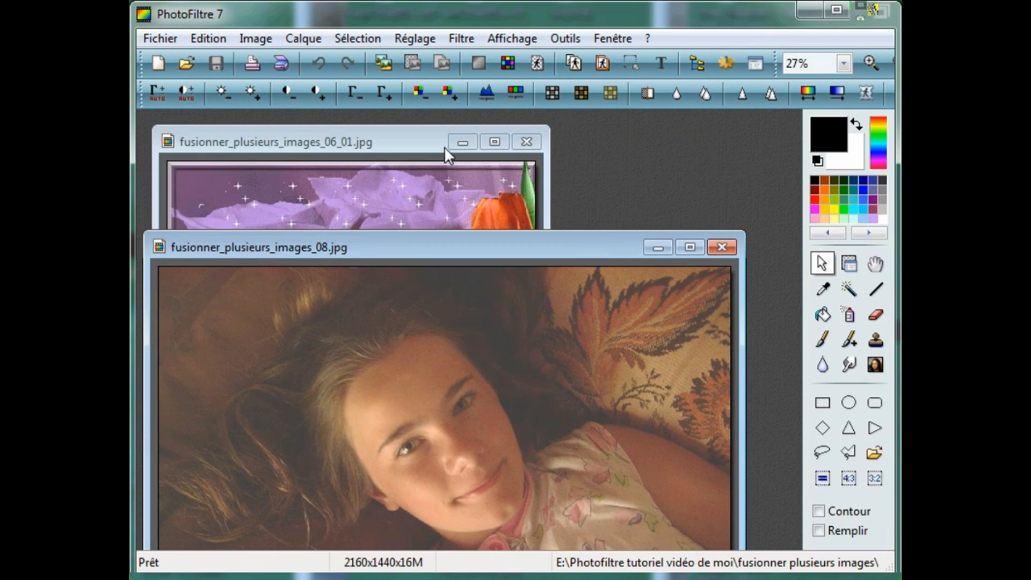
{"action": "left_click_drag", "start_coordinate": [494, 251], "coordinate": [559, 243]}
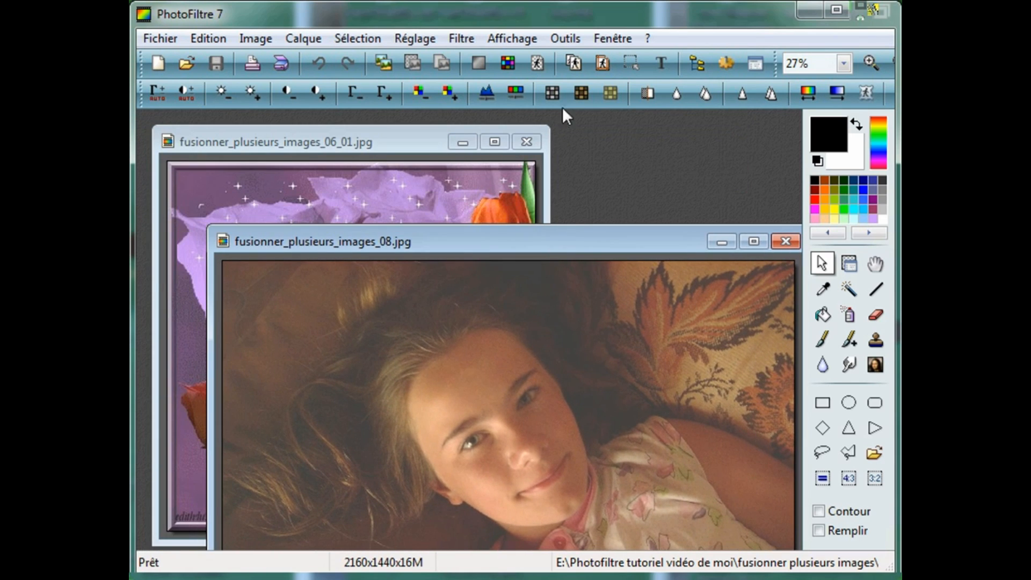
- Merge the two open images with the Arithmétique plug-in using the formula (I1+I2)/2, previewing the result before applying it
{"action": "left_click", "coordinate": [568, 37]}
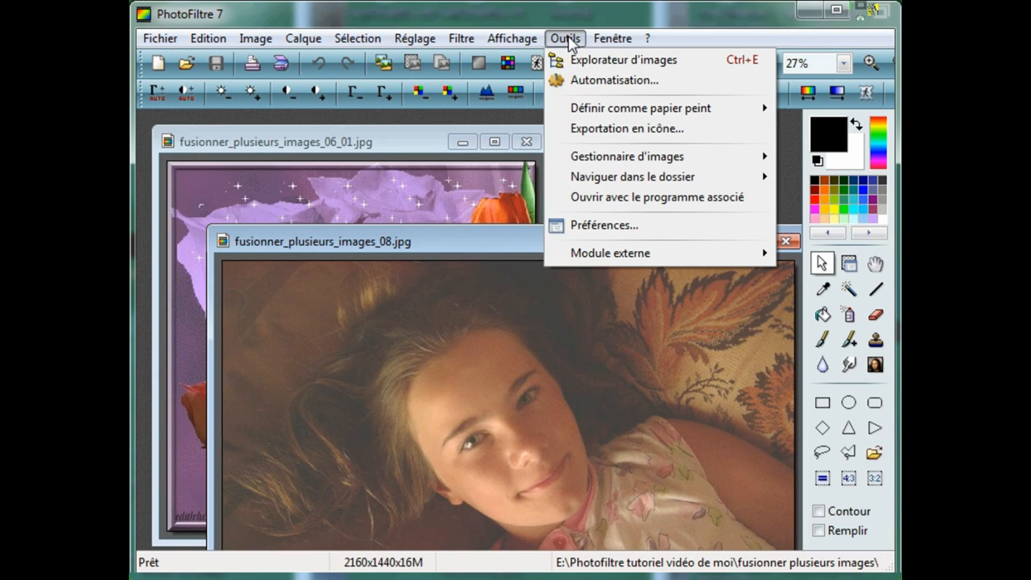
{"action": "mouse_move", "coordinate": [585, 254]}
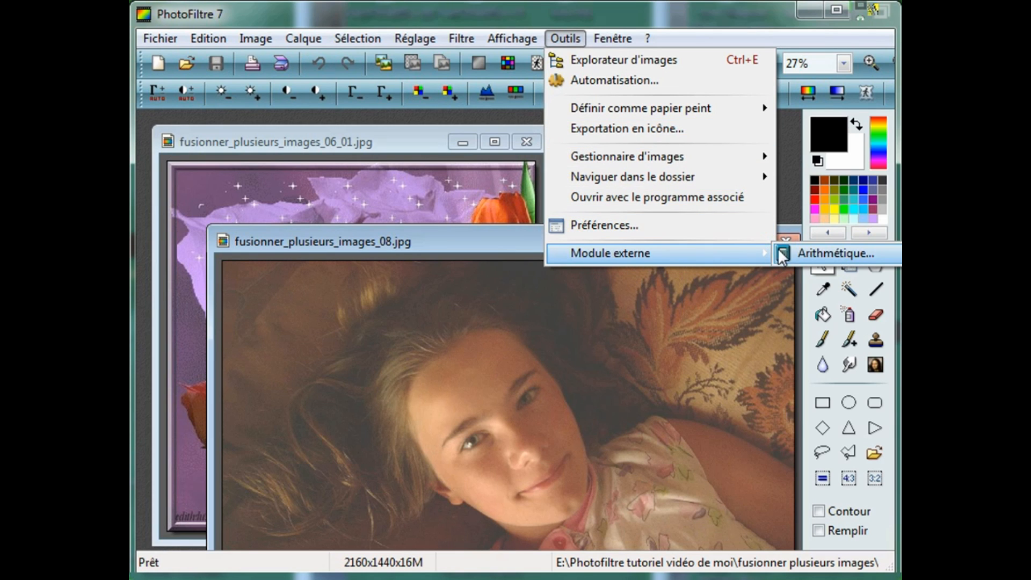
{"action": "left_click", "coordinate": [833, 258]}
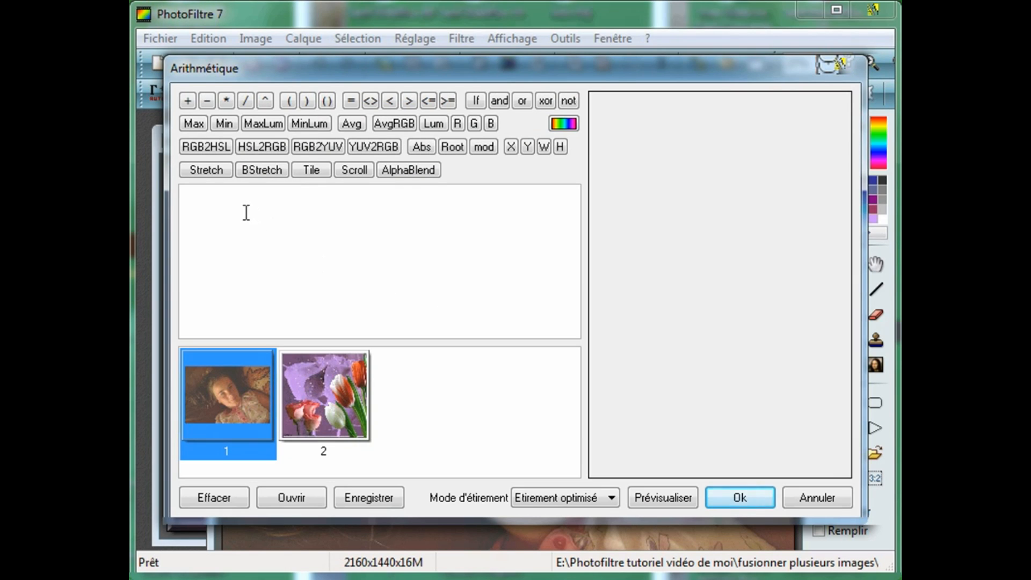
{"action": "left_click", "coordinate": [235, 202]}
{"action": "type", "text": "(I1+I"}
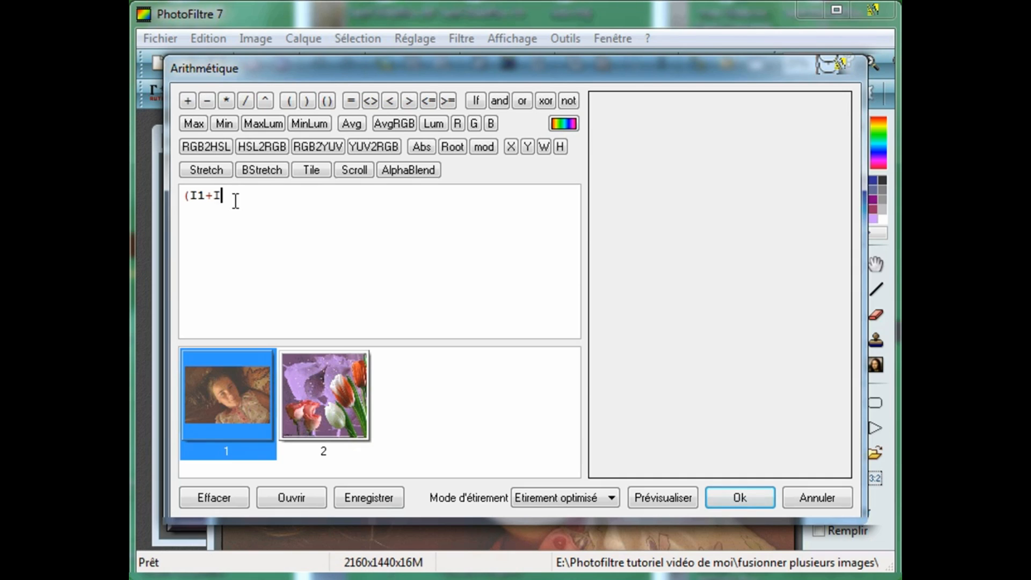
{"action": "type", "text": "2)"}
{"action": "key", "text": "BackSpace"}
{"action": "type", "text": ")/2"}
{"action": "left_click", "coordinate": [678, 503]}
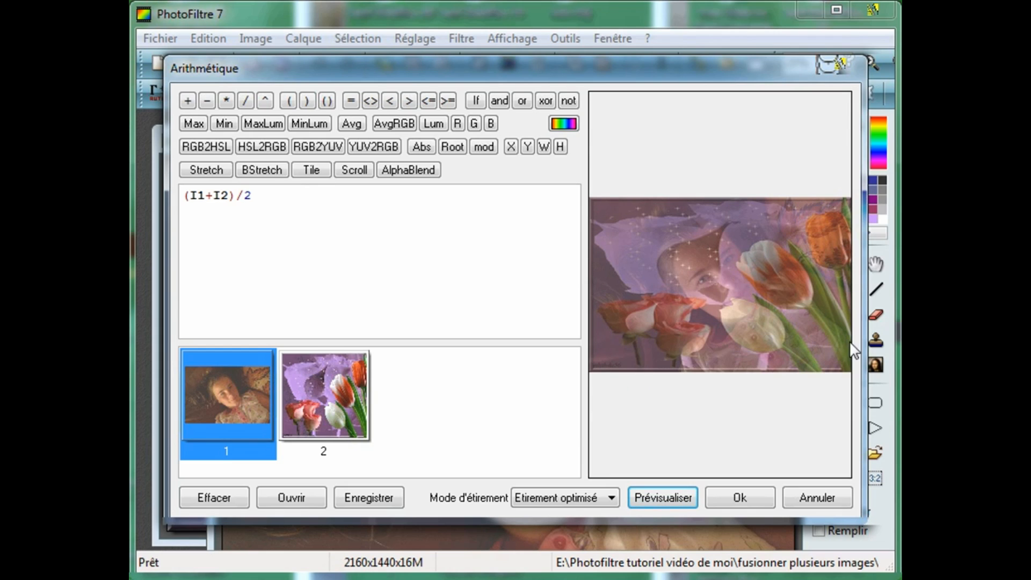
{"action": "left_click", "coordinate": [740, 501]}
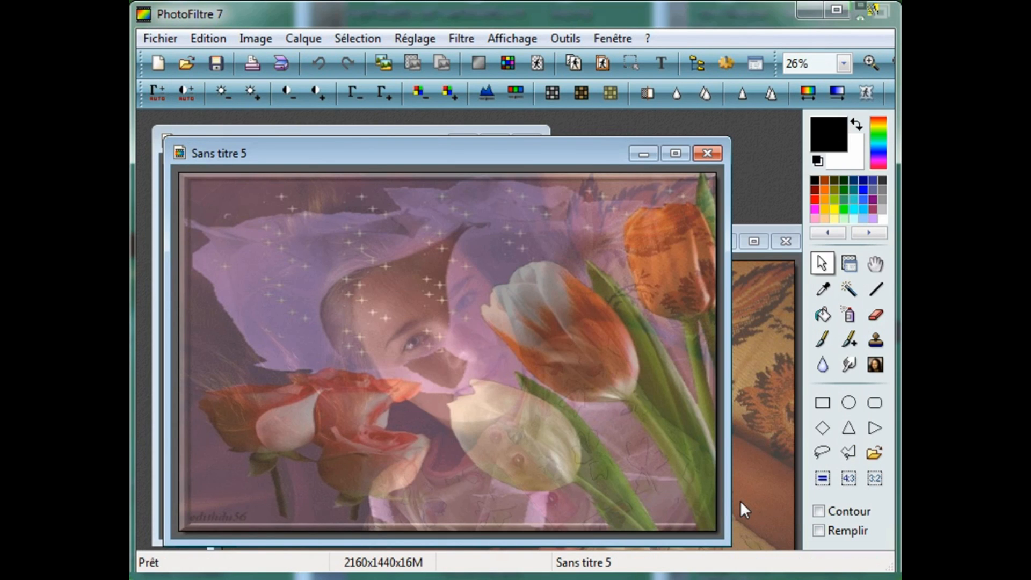
- Rearrange the image windows to compare both source photos with the merged image, and bring the merged image back to the front
{"action": "left_click_drag", "start_coordinate": [581, 149], "coordinate": [605, 434]}
{"action": "left_click_drag", "start_coordinate": [616, 244], "coordinate": [600, 230]}
{"action": "left_click", "coordinate": [434, 142]}
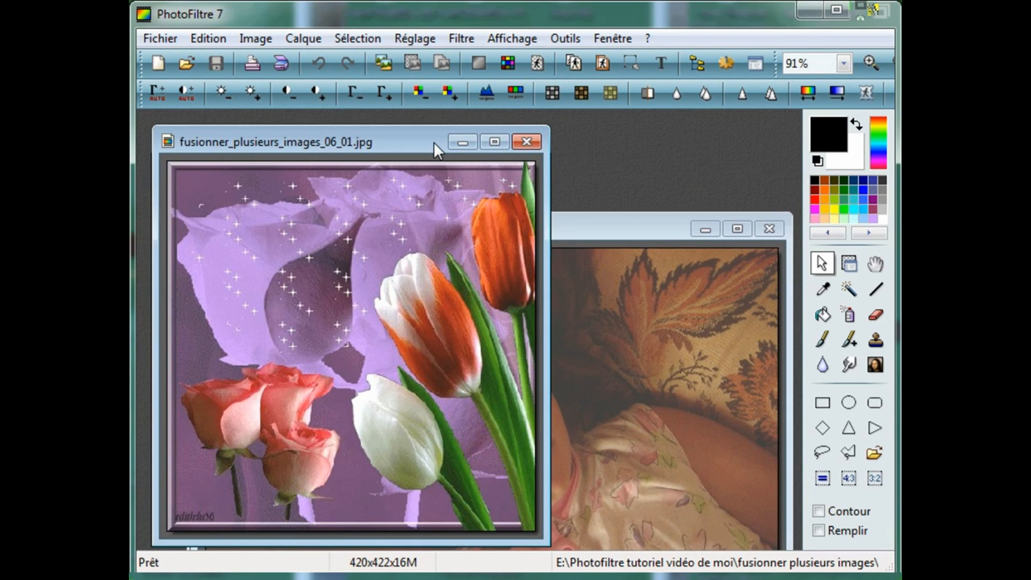
{"action": "left_click_drag", "start_coordinate": [593, 213], "coordinate": [658, 141]}
{"action": "left_click_drag", "start_coordinate": [334, 148], "coordinate": [492, 148]}
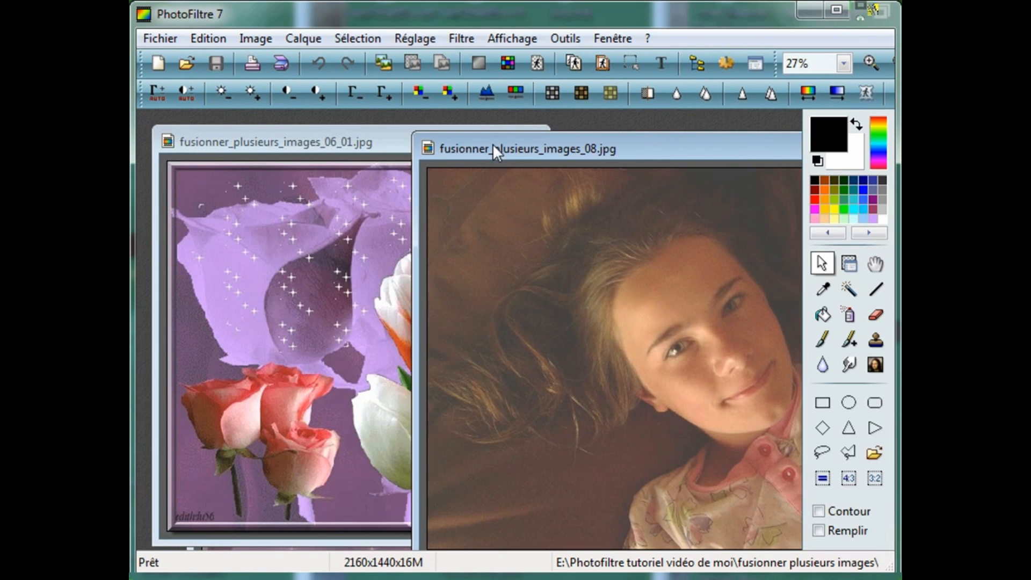
{"action": "left_click_drag", "start_coordinate": [287, 145], "coordinate": [544, 165]}
{"action": "left_click_drag", "start_coordinate": [315, 472], "coordinate": [321, 143]}
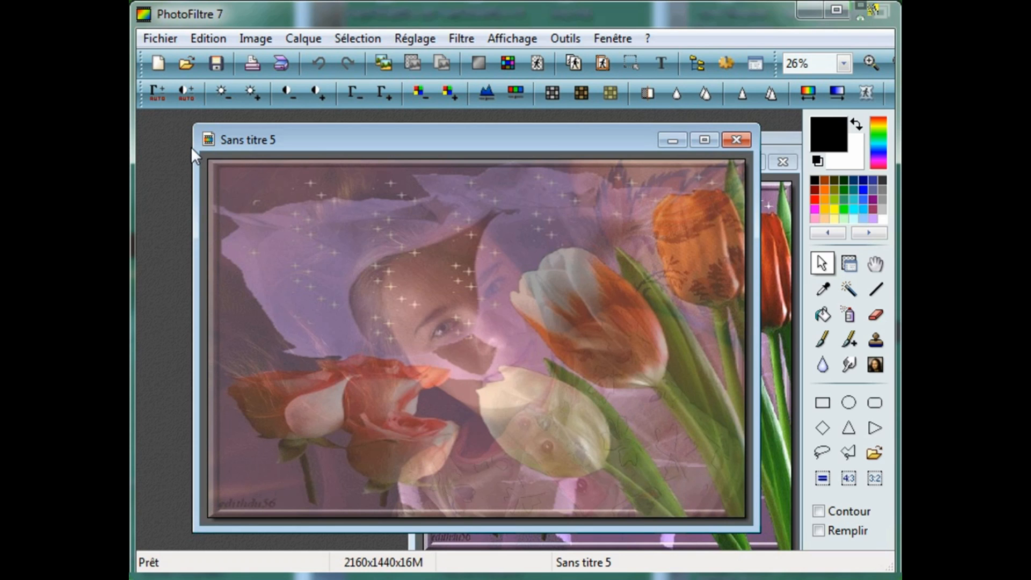
- Save the merged image as photo_fusionnee_01 in BMP format in the images folder
{"action": "left_click", "coordinate": [162, 38]}
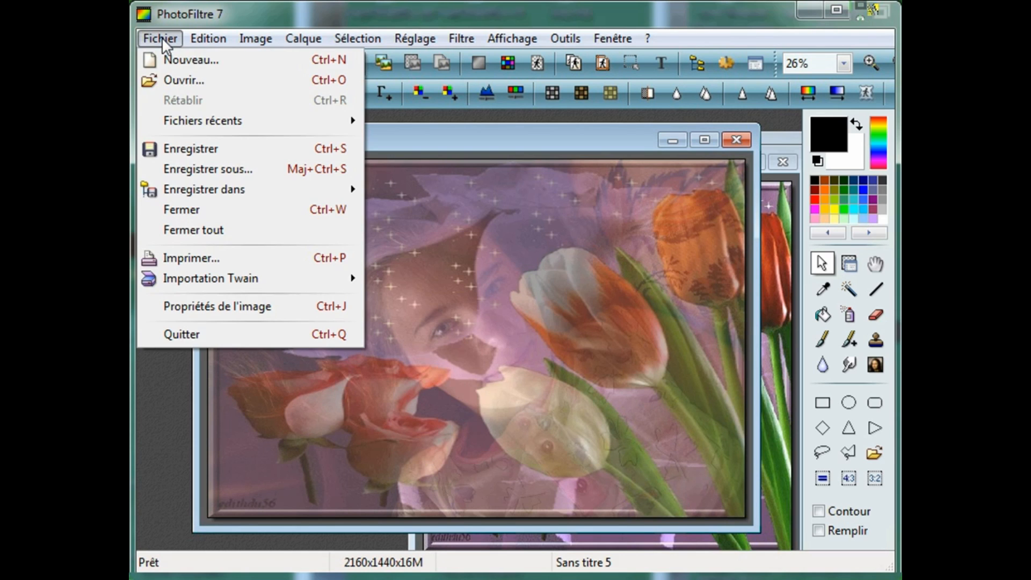
{"action": "left_click", "coordinate": [175, 170]}
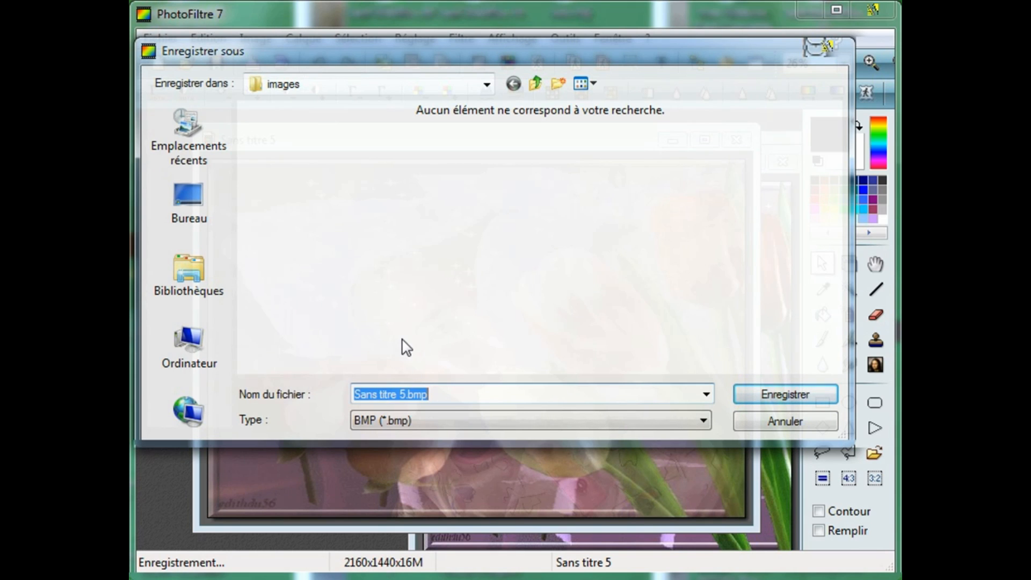
{"action": "type", "text": "photo"}
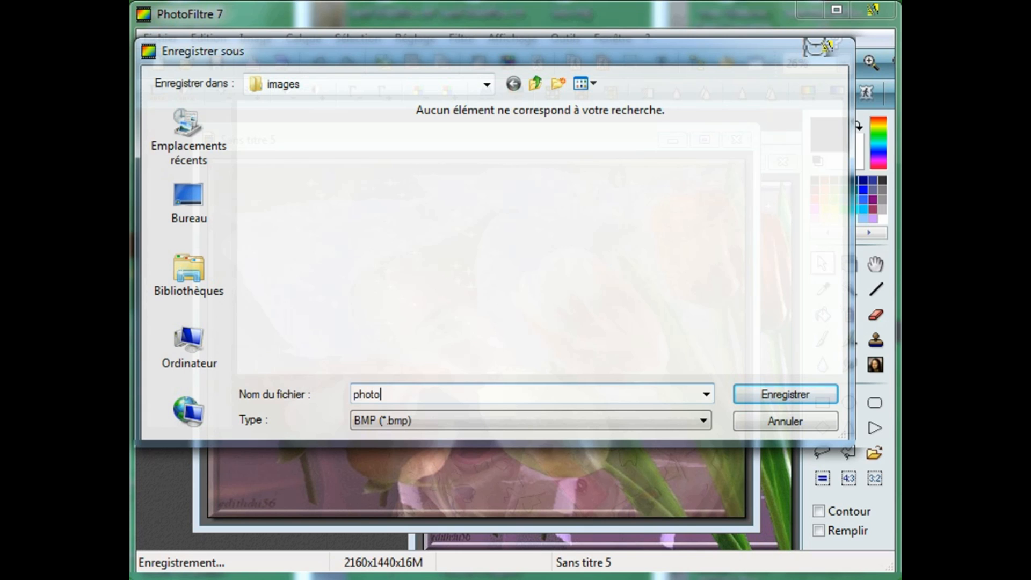
{"action": "type", "text": "_fusionnee_01"}
{"action": "left_click", "coordinate": [781, 395]}
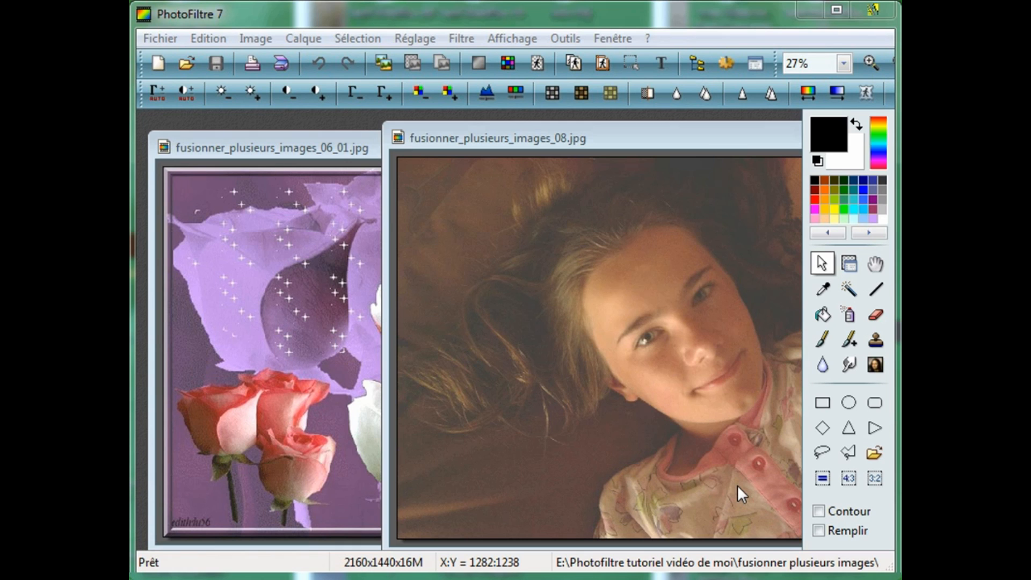
- Open fusionner_plusieurs_images_09.jpg and place its window below the title bars of the other two images
{"action": "mouse_move", "coordinate": [617, 138]}
{"action": "left_mouse_down"}
{"action": "mouse_move", "coordinate": [777, 141]}
{"action": "mouse_move", "coordinate": [628, 137]}
{"action": "left_mouse_up"}
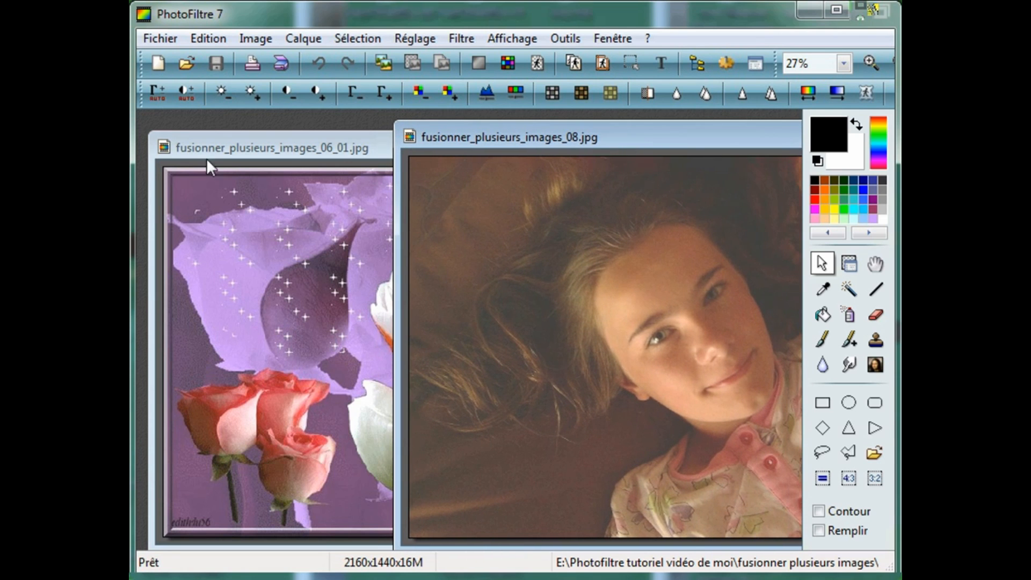
{"action": "left_click", "coordinate": [189, 65]}
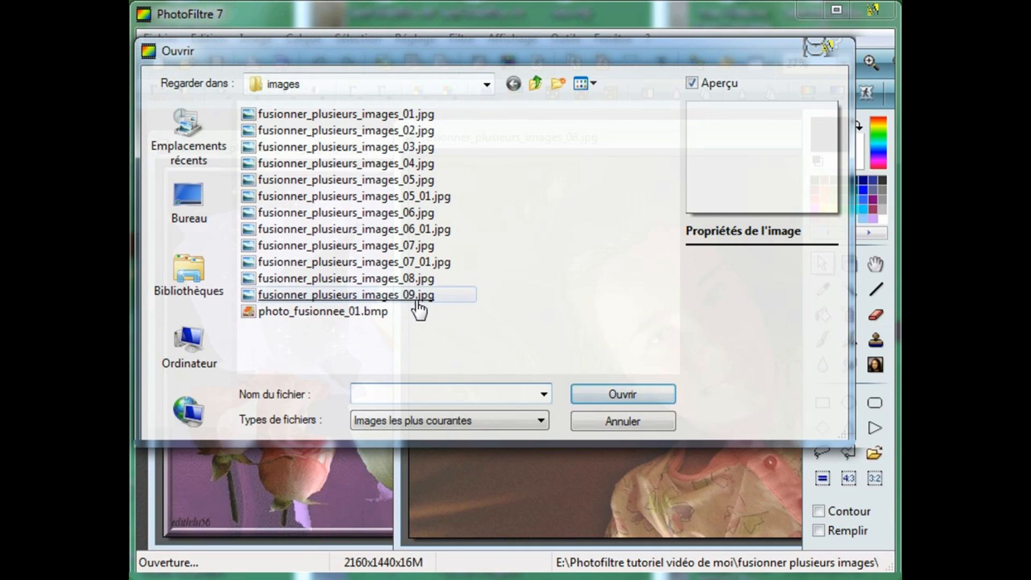
{"action": "double_click", "coordinate": [418, 299]}
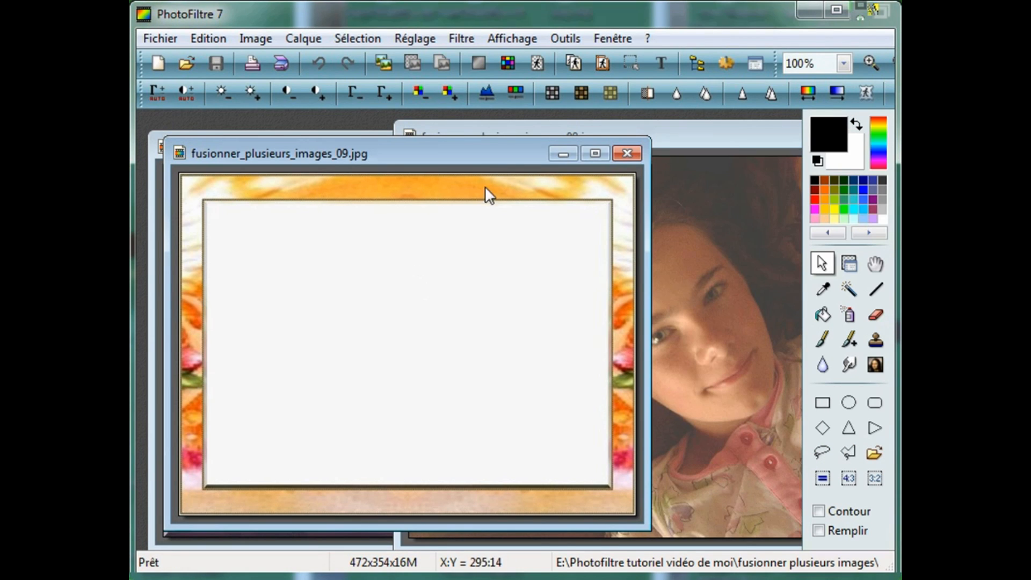
{"action": "left_click_drag", "start_coordinate": [492, 151], "coordinate": [598, 317]}
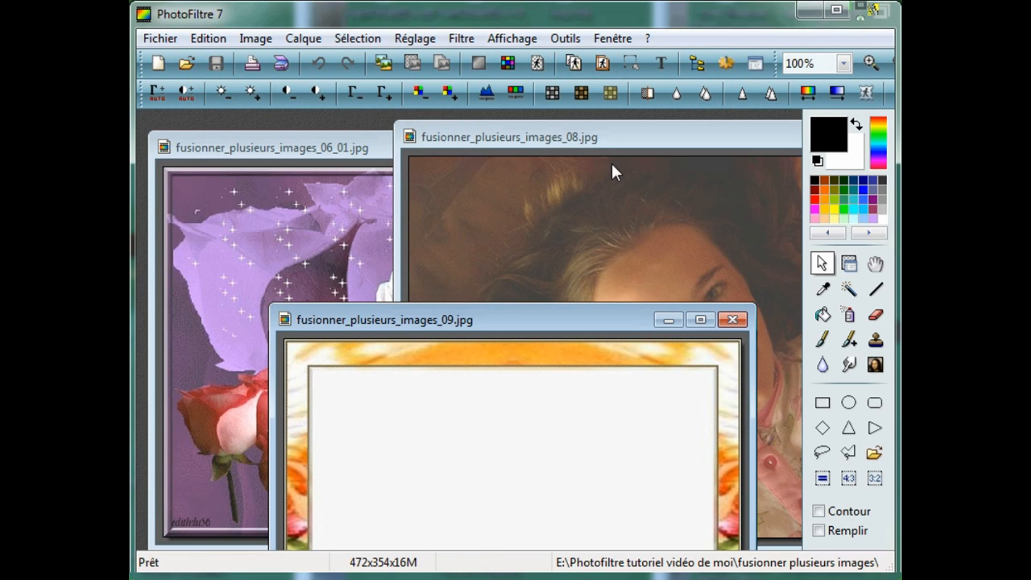
- Merge the three open images with the Arithmétique plug-in using the formula (I1+I2+I3)/3
{"action": "left_click", "coordinate": [573, 43]}
{"action": "mouse_move", "coordinate": [698, 252]}
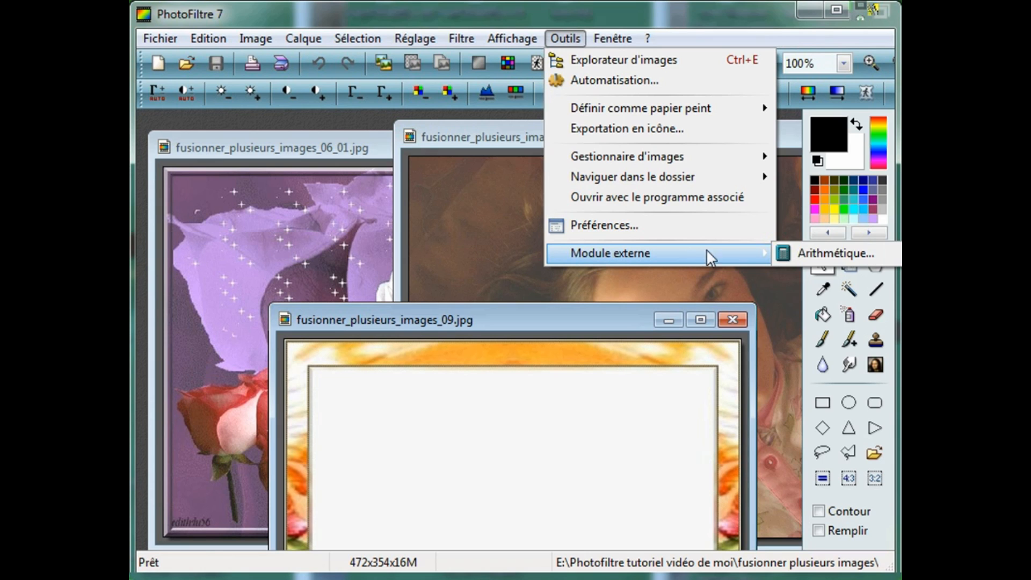
{"action": "left_click", "coordinate": [814, 252]}
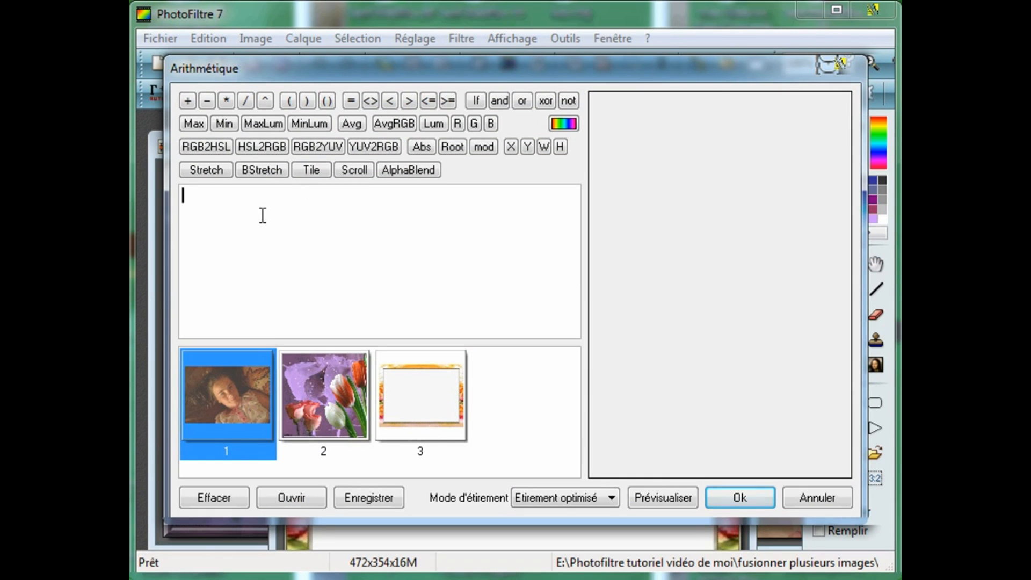
{"action": "type", "text": "(I1+I2+I3"}
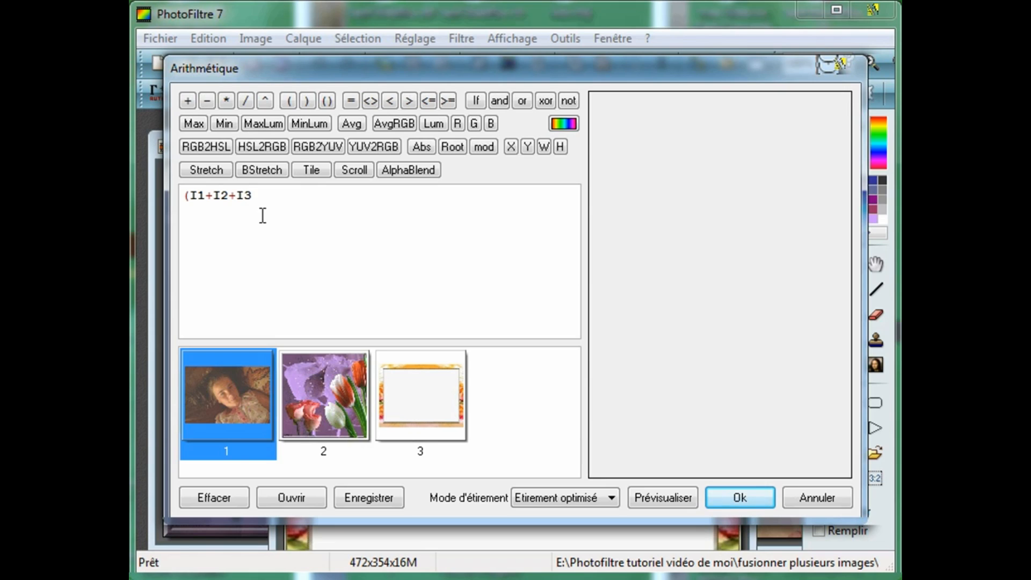
{"action": "type", "text": ")/3"}
{"action": "left_click", "coordinate": [737, 497]}
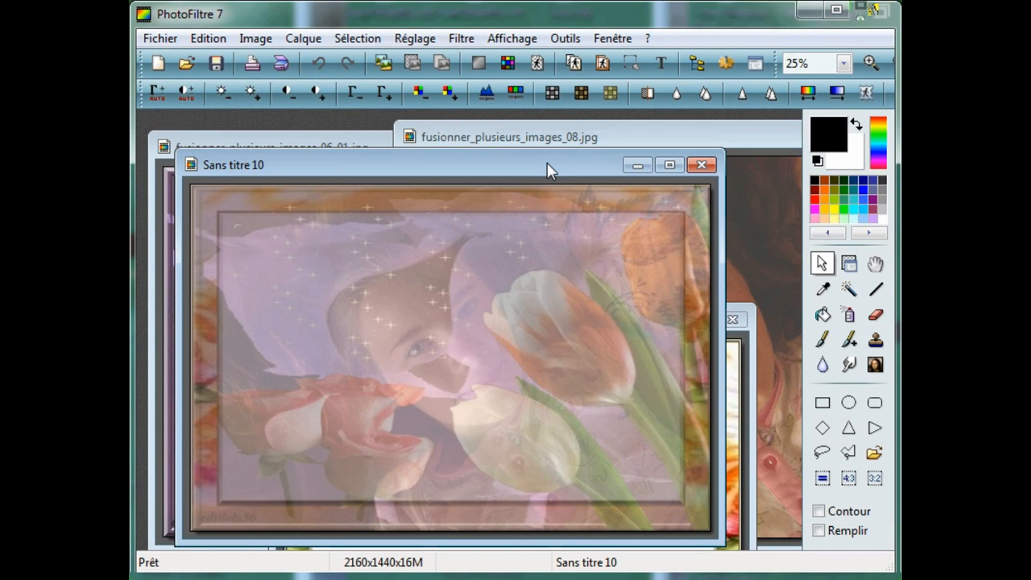
- Close the three source images and move the merged image to the middle of the workspace
{"action": "left_click_drag", "start_coordinate": [547, 162], "coordinate": [608, 384]}
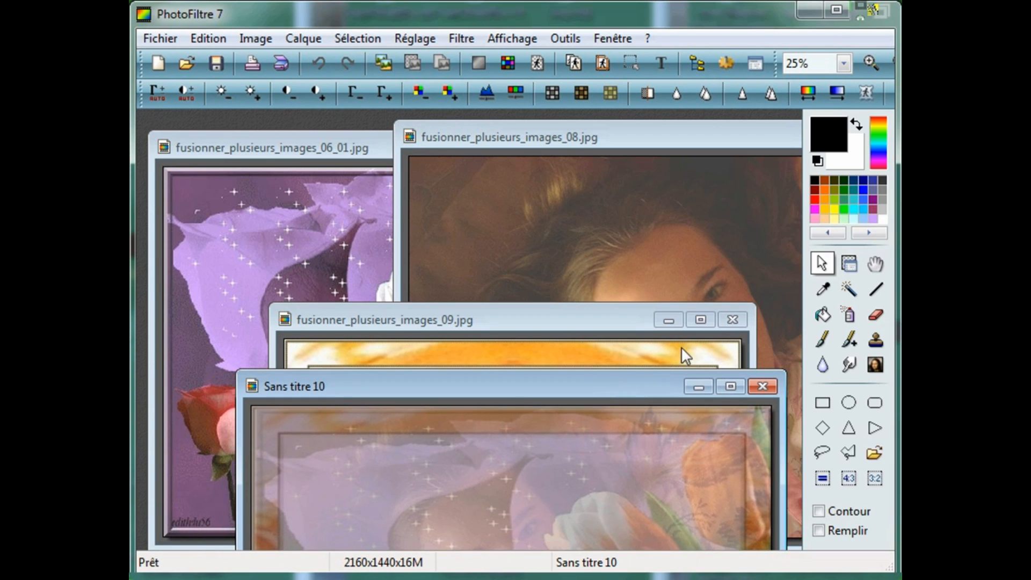
{"action": "left_click", "coordinate": [733, 322]}
{"action": "left_click_drag", "start_coordinate": [641, 138], "coordinate": [552, 191]}
{"action": "left_click", "coordinate": [671, 187]}
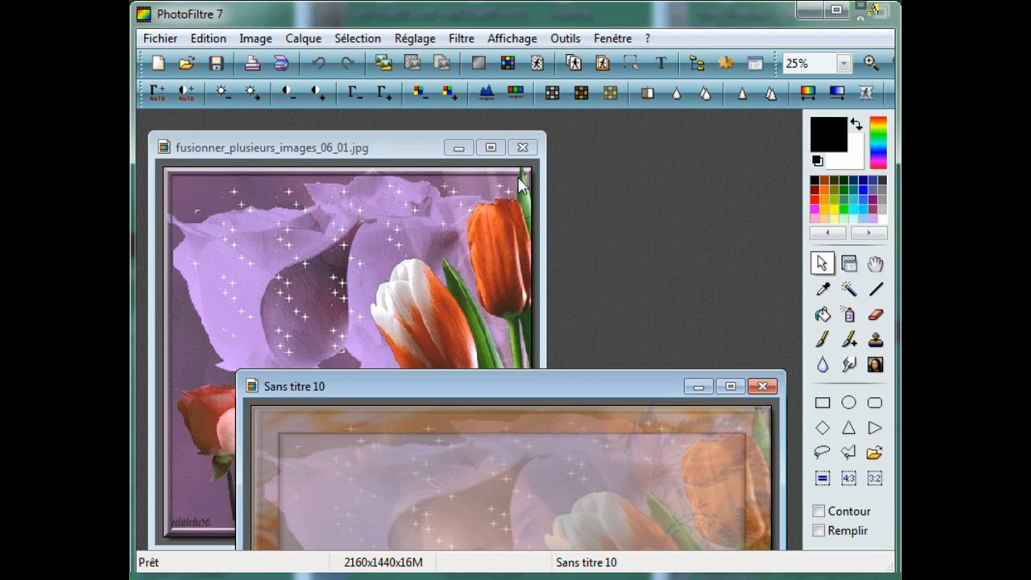
{"action": "left_click", "coordinate": [522, 147]}
{"action": "left_click_drag", "start_coordinate": [565, 384], "coordinate": [536, 140]}
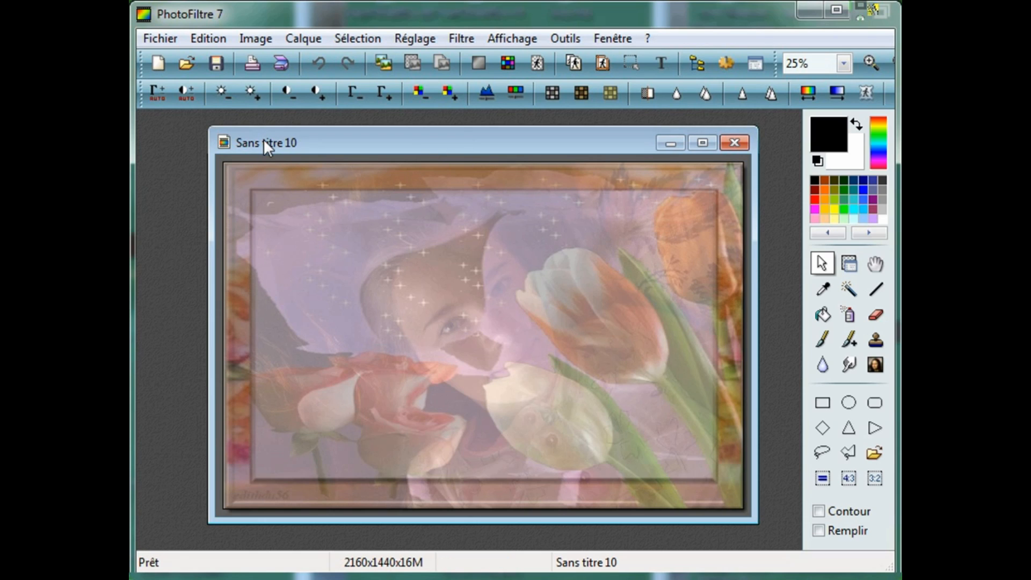
- Save the merged image as photo_fusionnee_02.bmp in the images folder, basing the name on the existing photo_fusionnee_01.bmp
{"action": "left_click", "coordinate": [162, 38]}
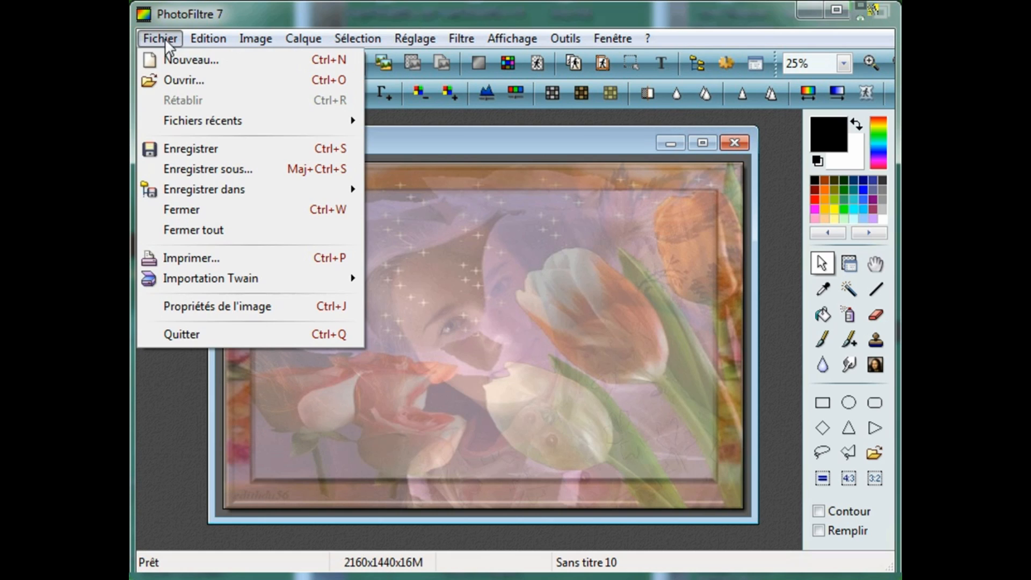
{"action": "left_click", "coordinate": [173, 168]}
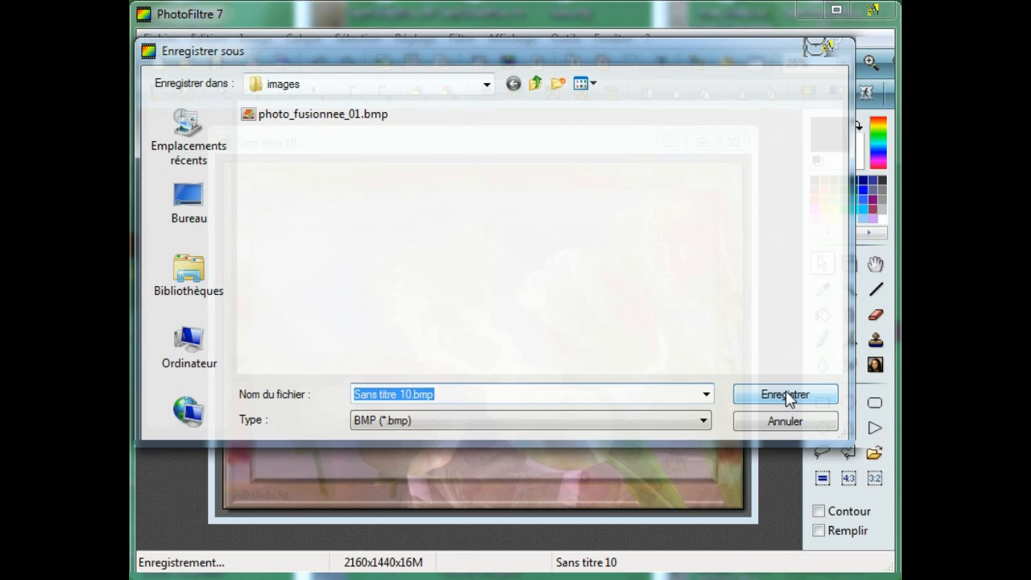
{"action": "left_click", "coordinate": [370, 225]}
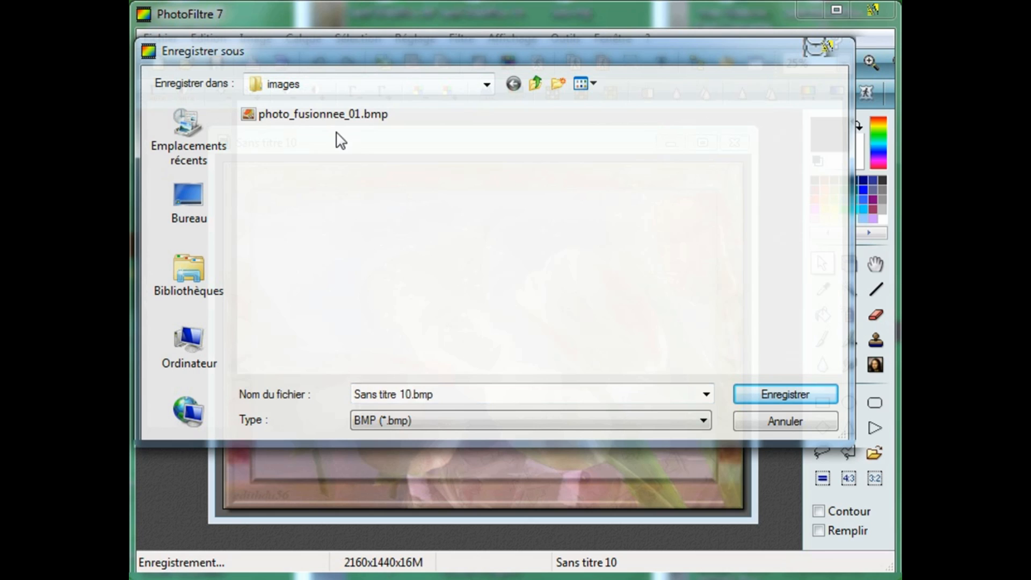
{"action": "left_click", "coordinate": [341, 116]}
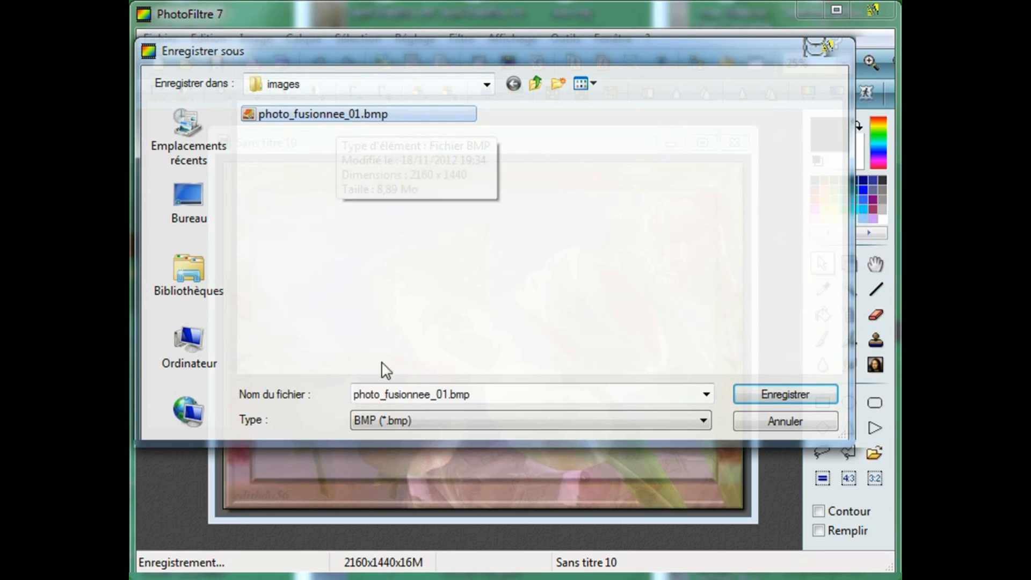
{"action": "double_click", "coordinate": [446, 394]}
{"action": "left_click", "coordinate": [445, 394]}
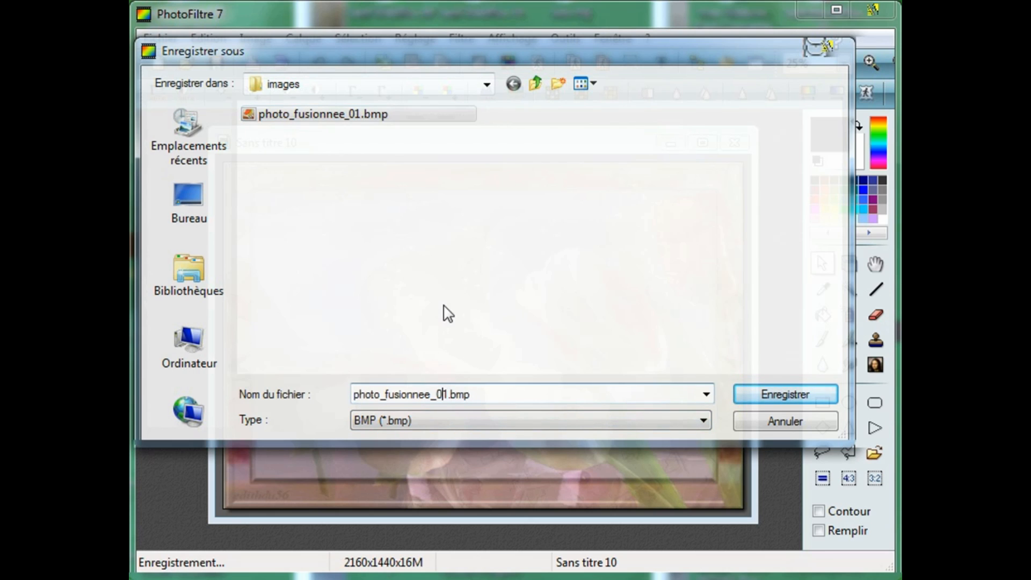
{"action": "key", "text": "Delete"}
{"action": "type", "text": "2"}
{"action": "left_click", "coordinate": [759, 390]}
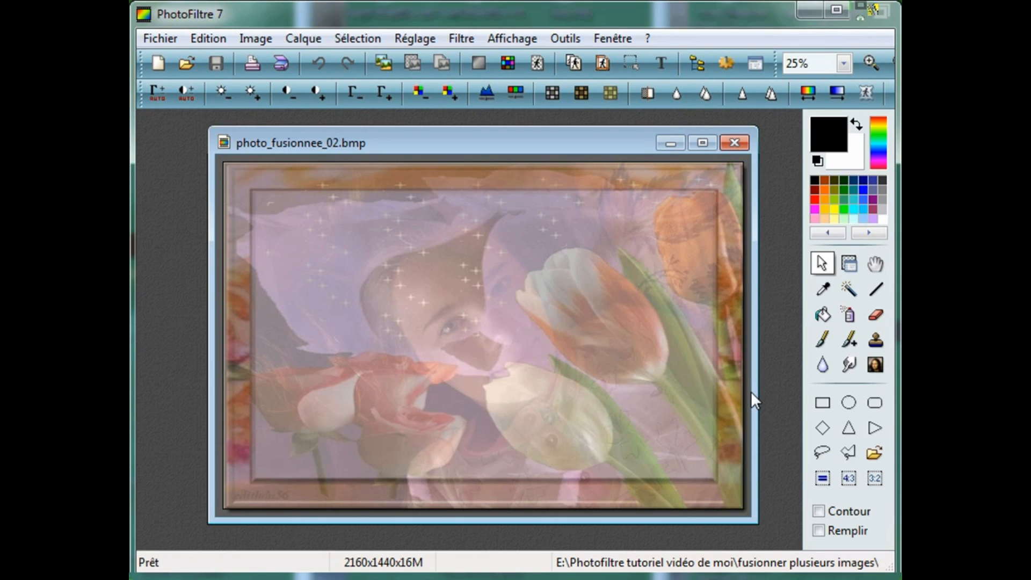